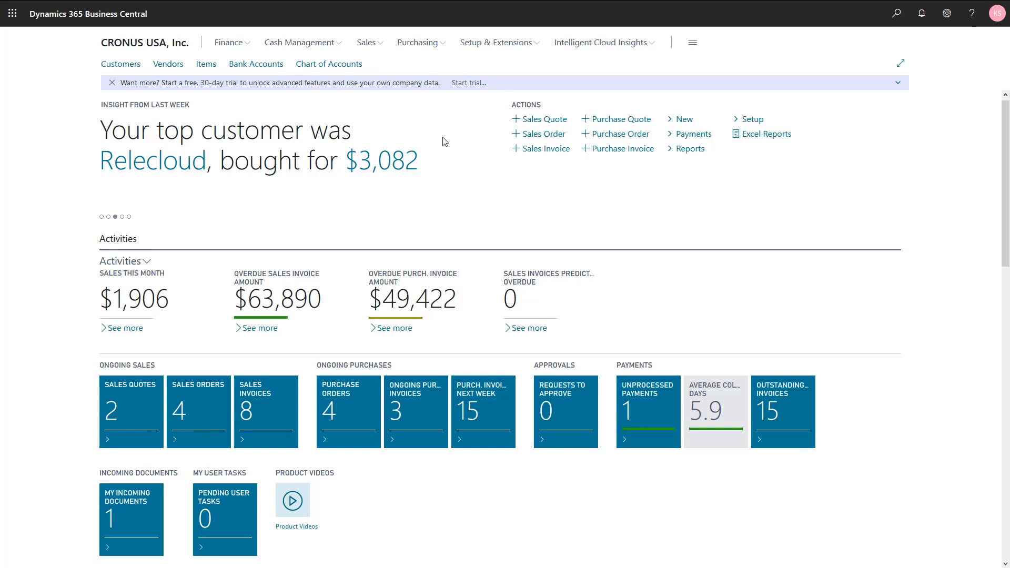
Create a new fixed asset with the description "Forklift truck budget"
click(232, 45)
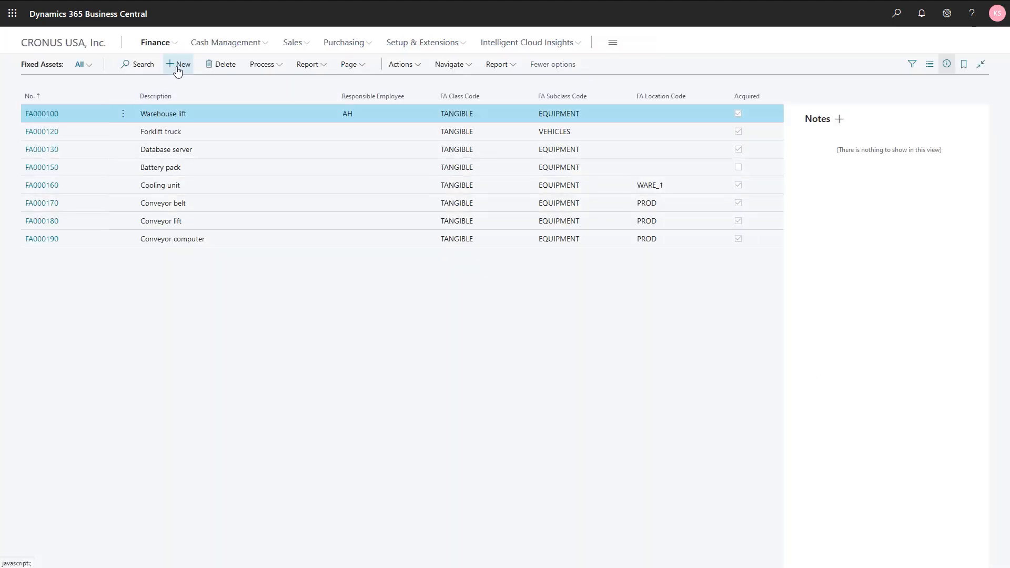
click(178, 71)
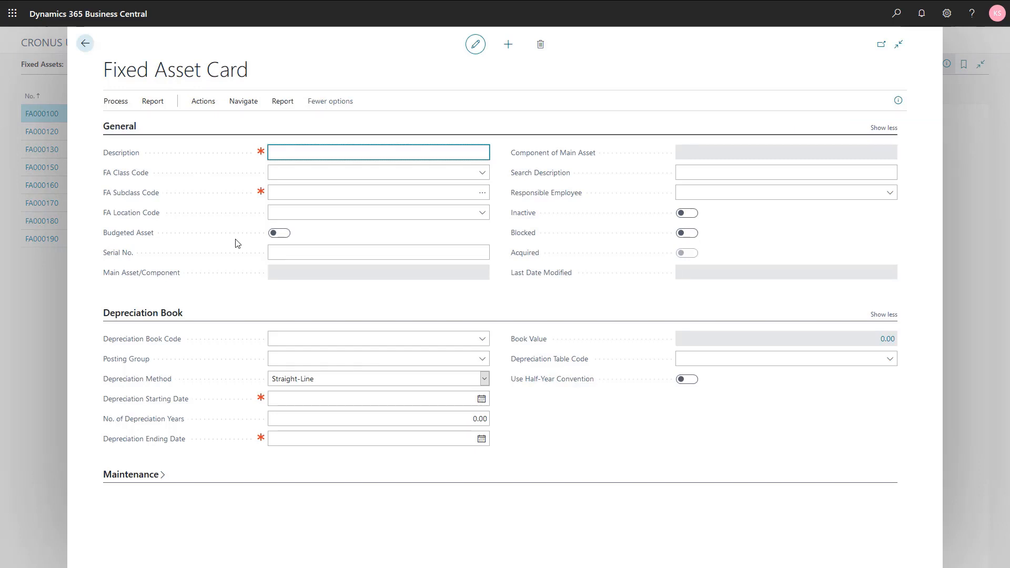
text(Forkl)
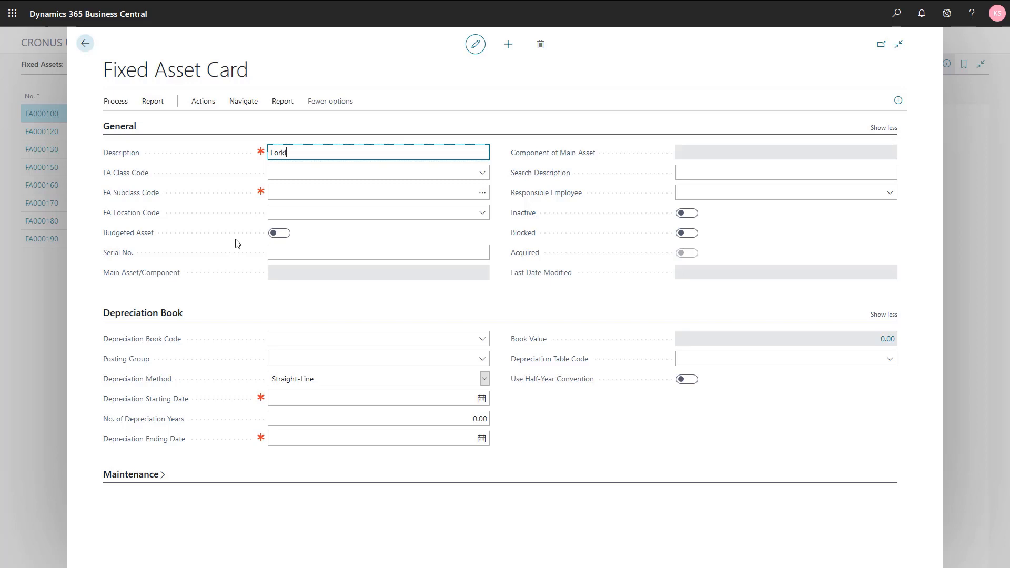
text(ift truck budget)
key(Tab)
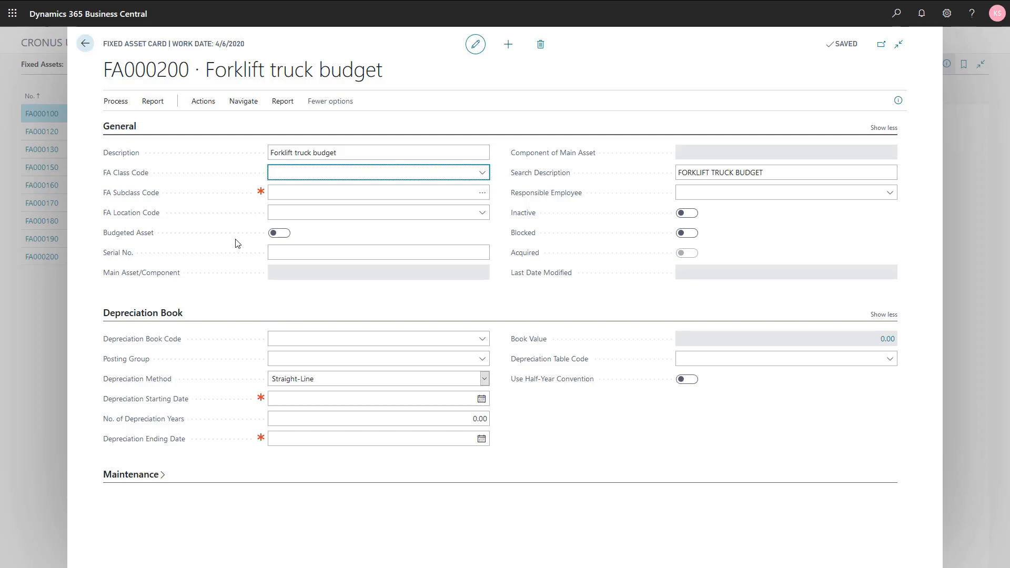
Classify the asset as TANGIBLE with subclass VEHICLES and mark it as a budgeted asset
text(t)
key(Tab)
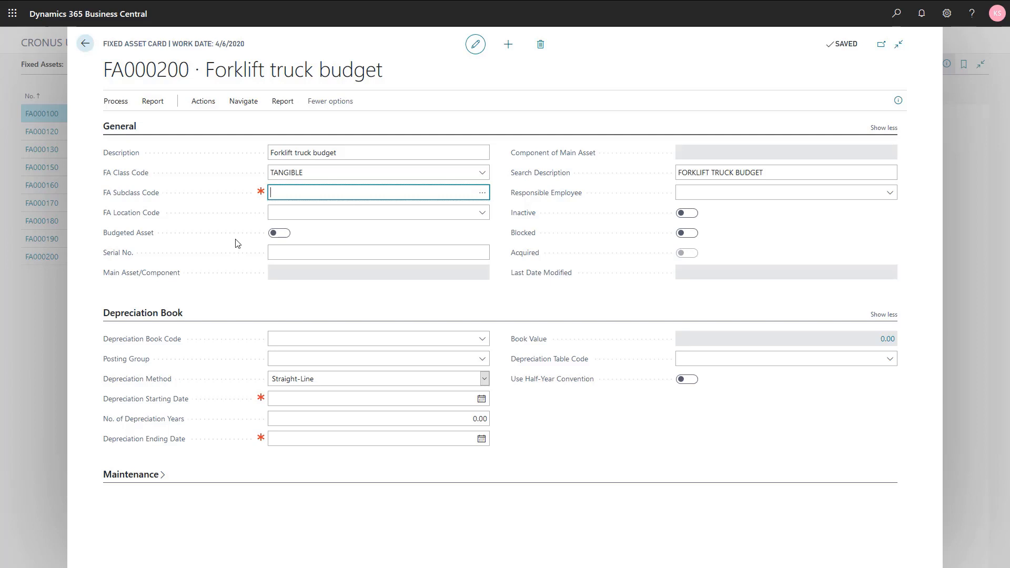
text(v)
key(Tab)
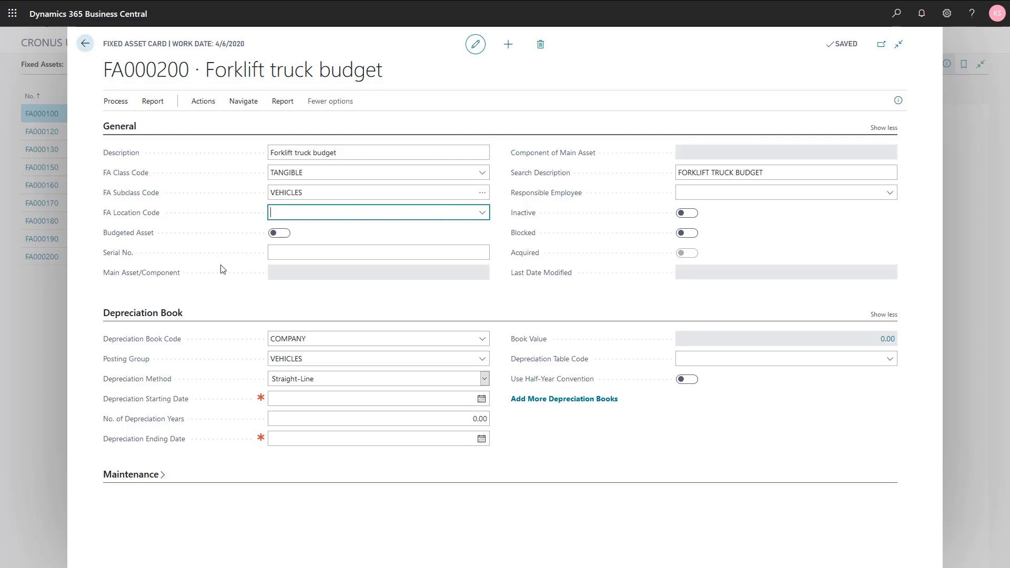
click(275, 237)
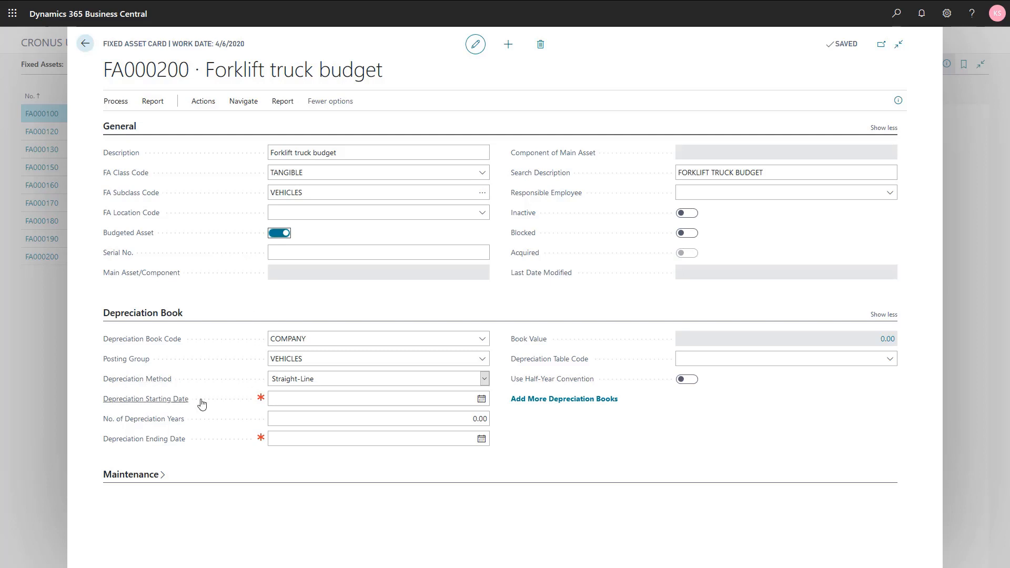
Set the asset's depreciation starting date to 3/1/2021 with 5 depreciation years, and return to the home page
click(351, 402)
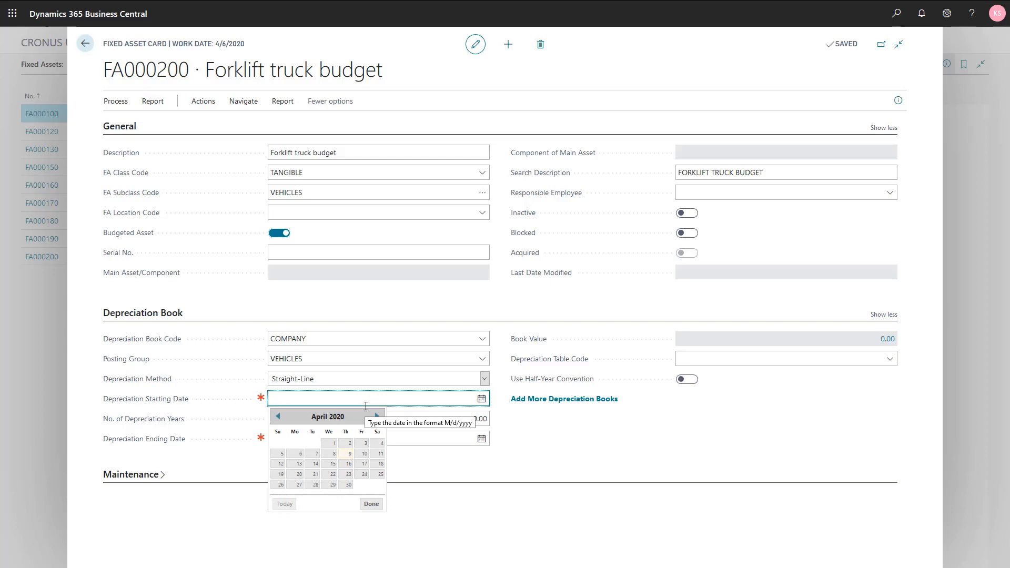
text(030121)
key(Tab)
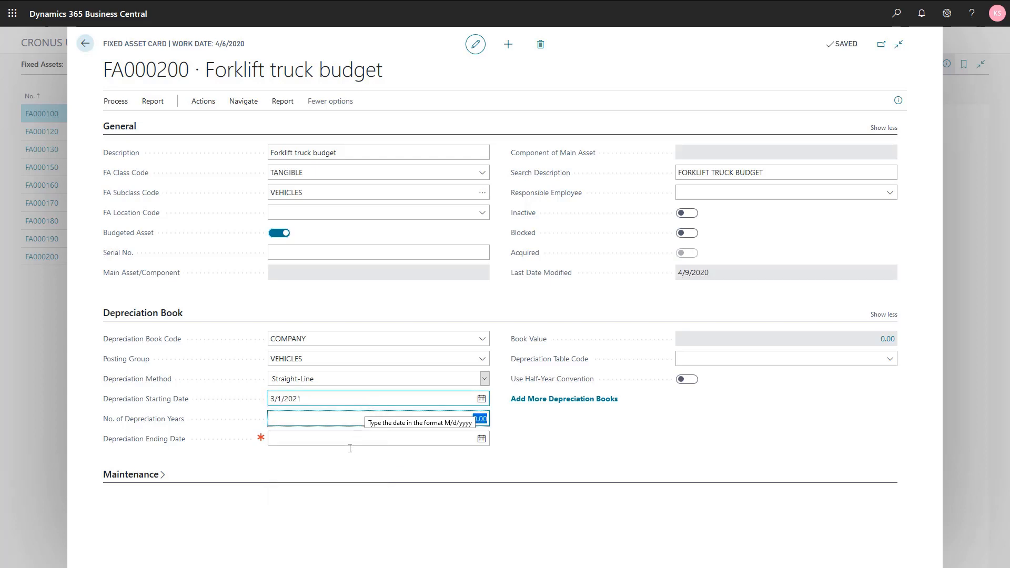
text(5)
key(Tab)
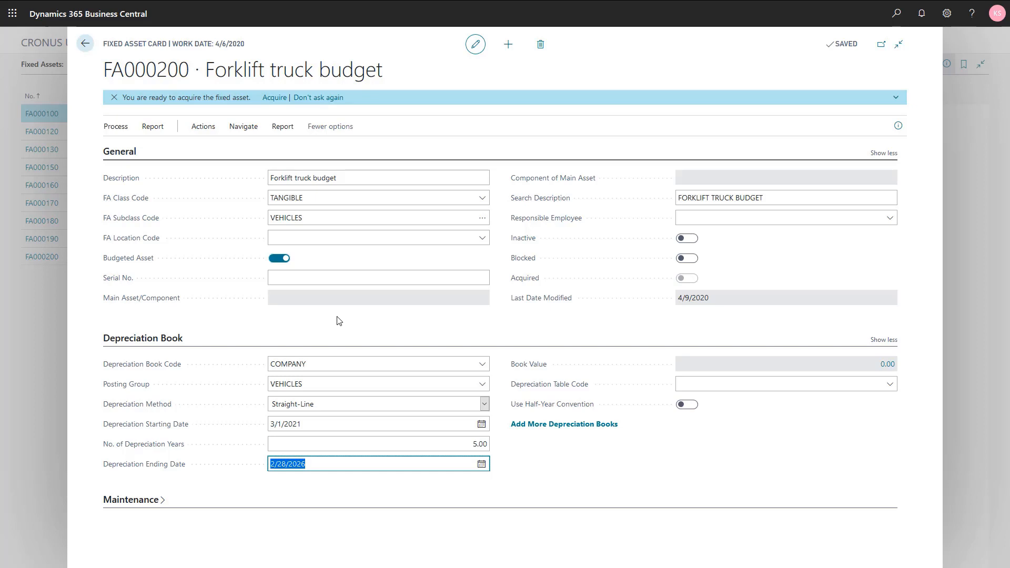
key(Escape)
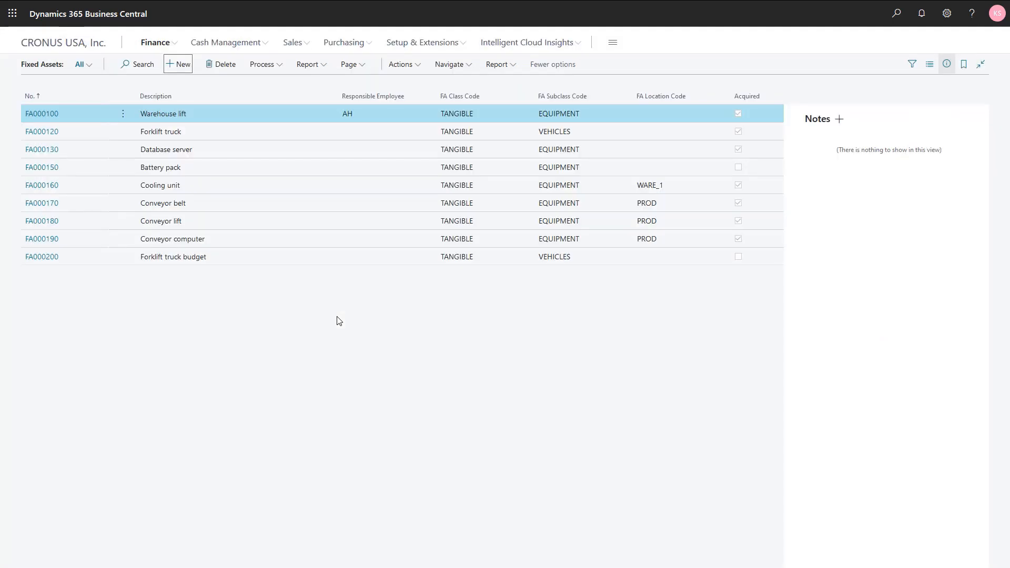
key(Escape)
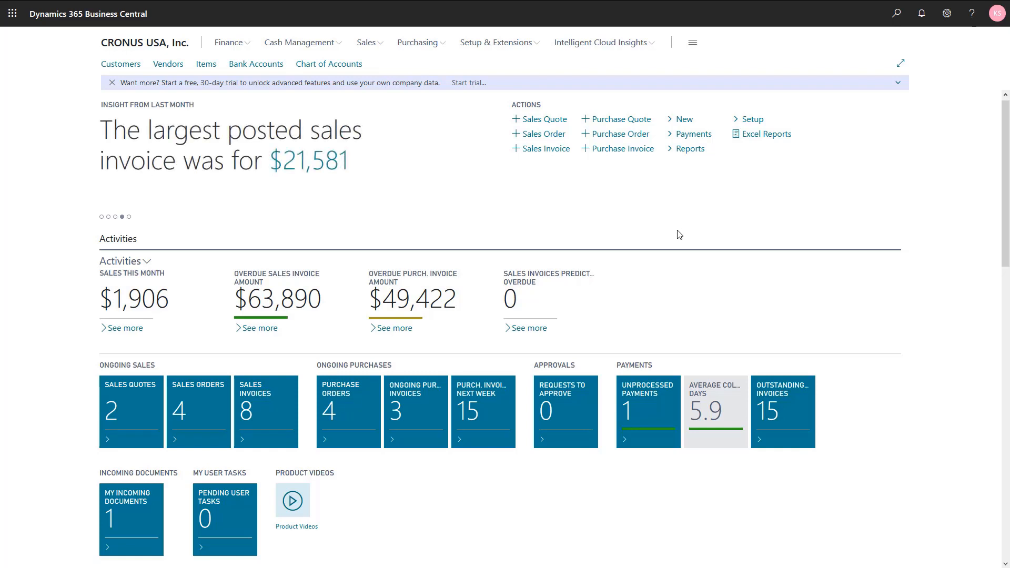
Search for "fix jou" and open the Fixed Asset Journals
click(897, 13)
text(f)
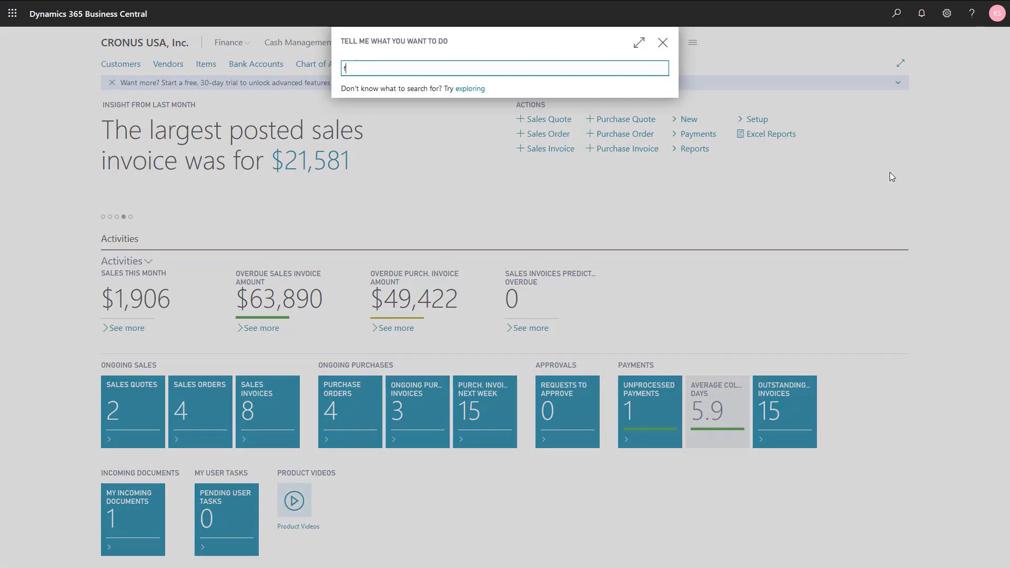
text(ix j)
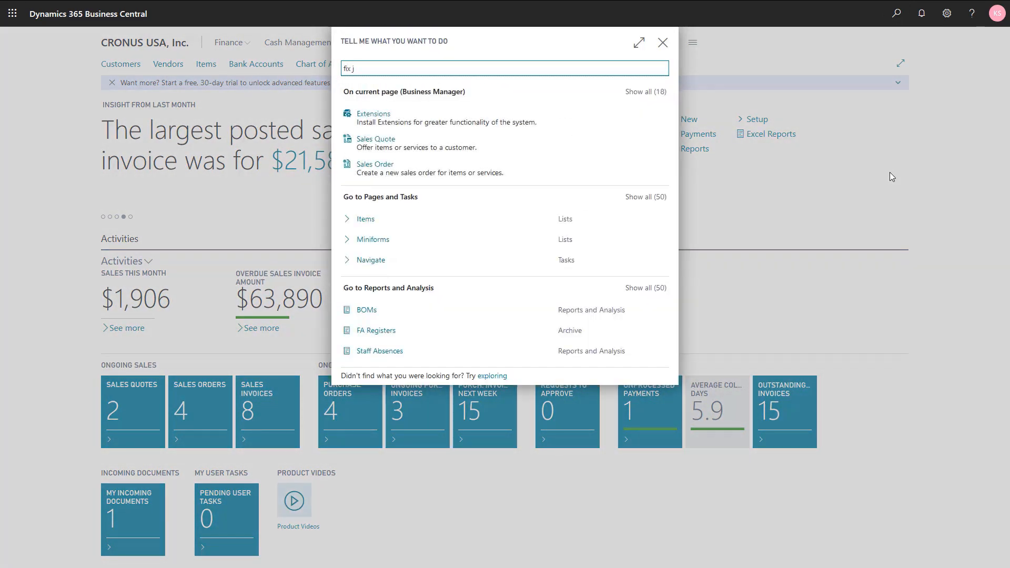
text(ou)
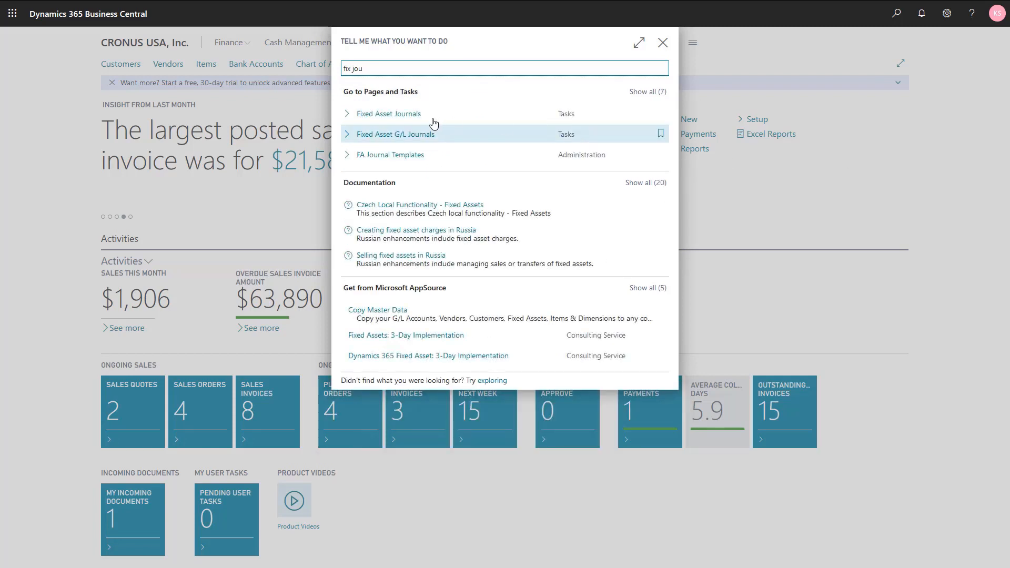
click(415, 114)
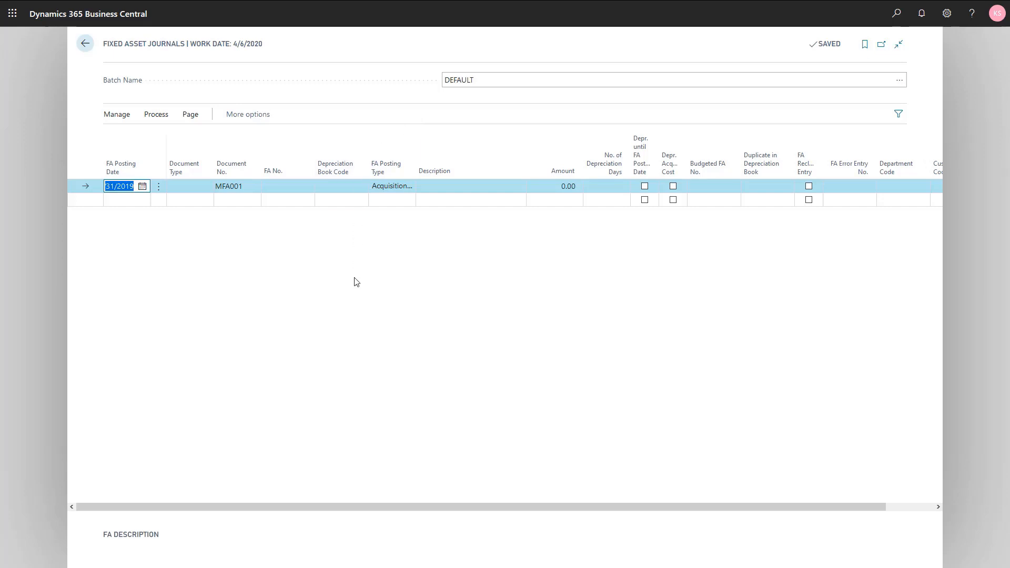
Delete the existing MFA001 line from the DEFAULT fixed asset journal batch
key(Tab)
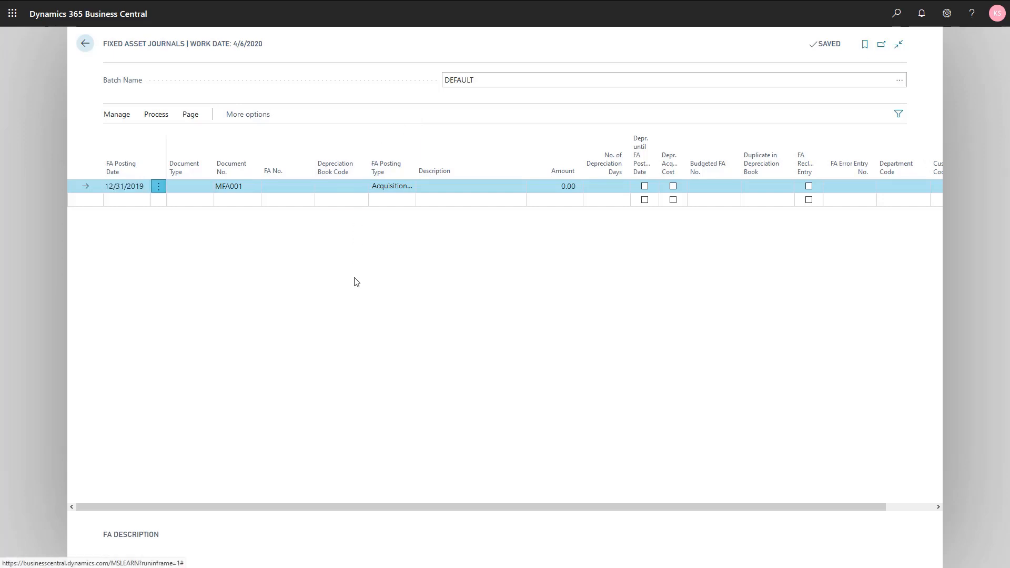
click(157, 186)
click(145, 221)
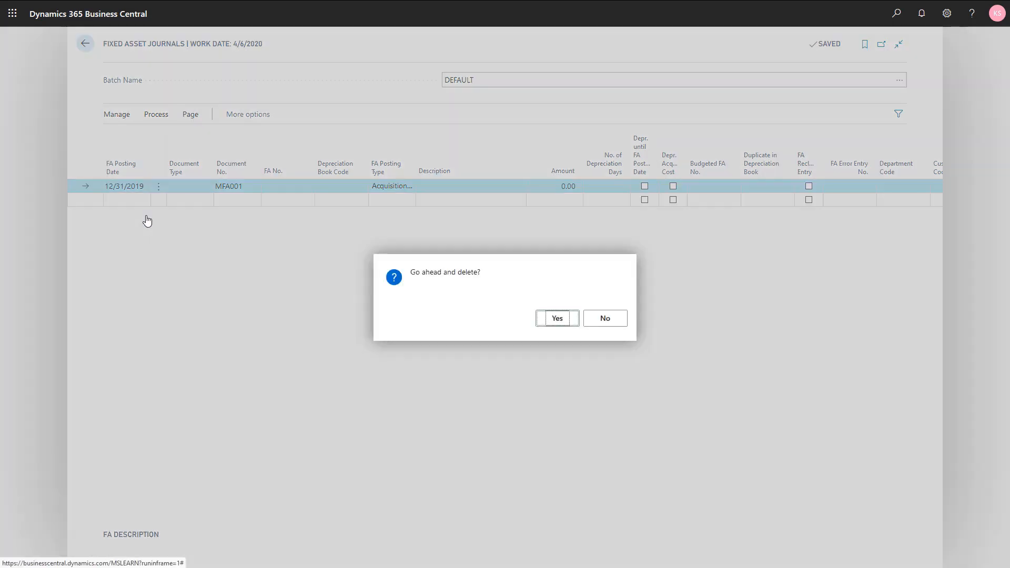
click(565, 324)
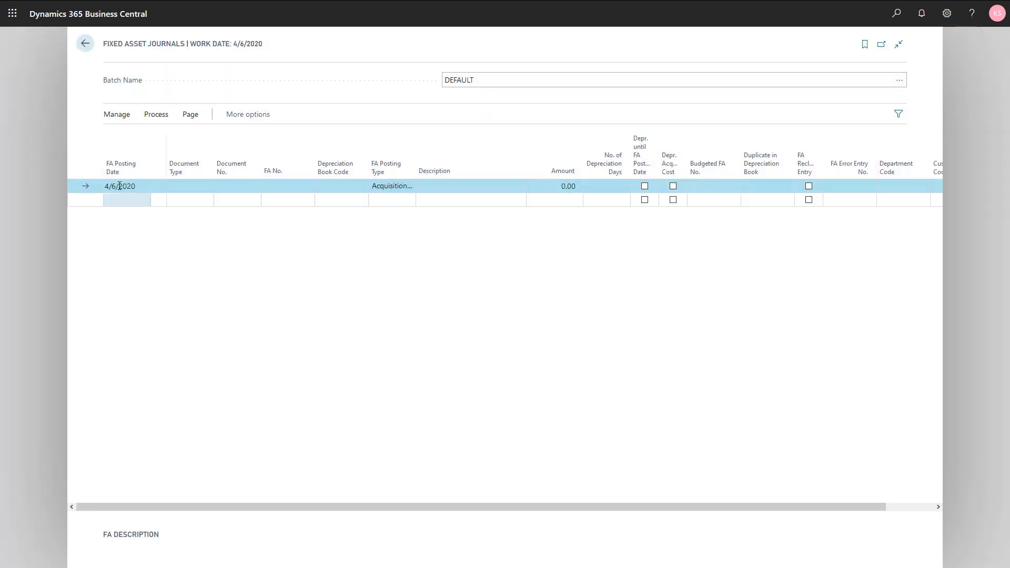
Set the journal line's FA posting date to 3/1/2021 and its document number to B001
click(119, 187)
drag(140, 187, 87, 189)
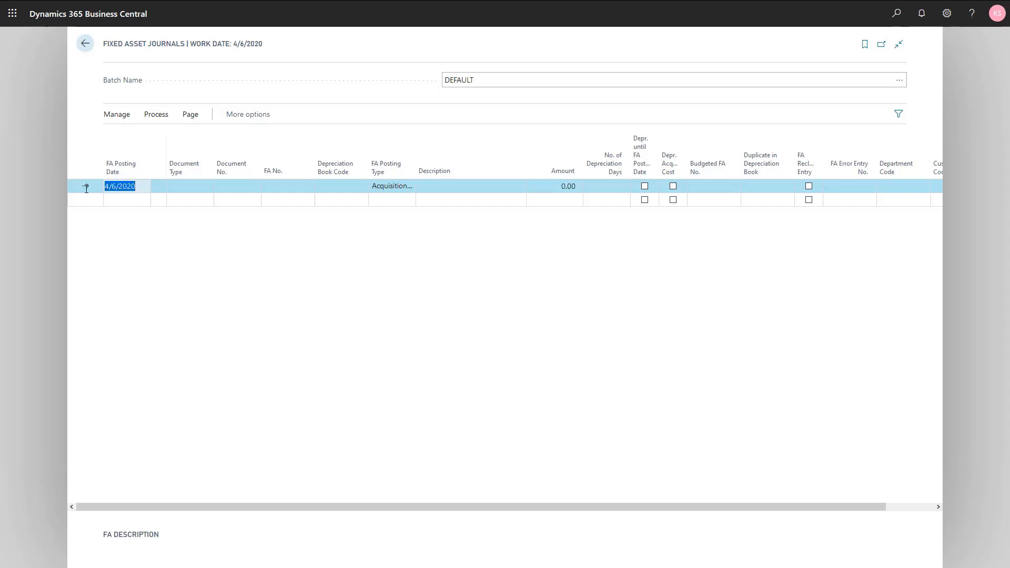
text(0)
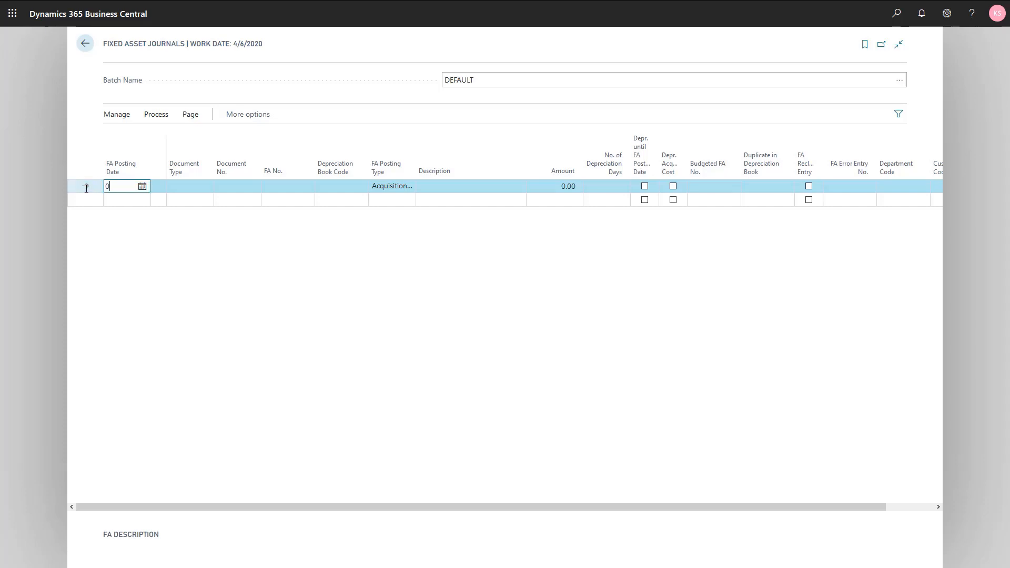
text(30121)
key(Tab)
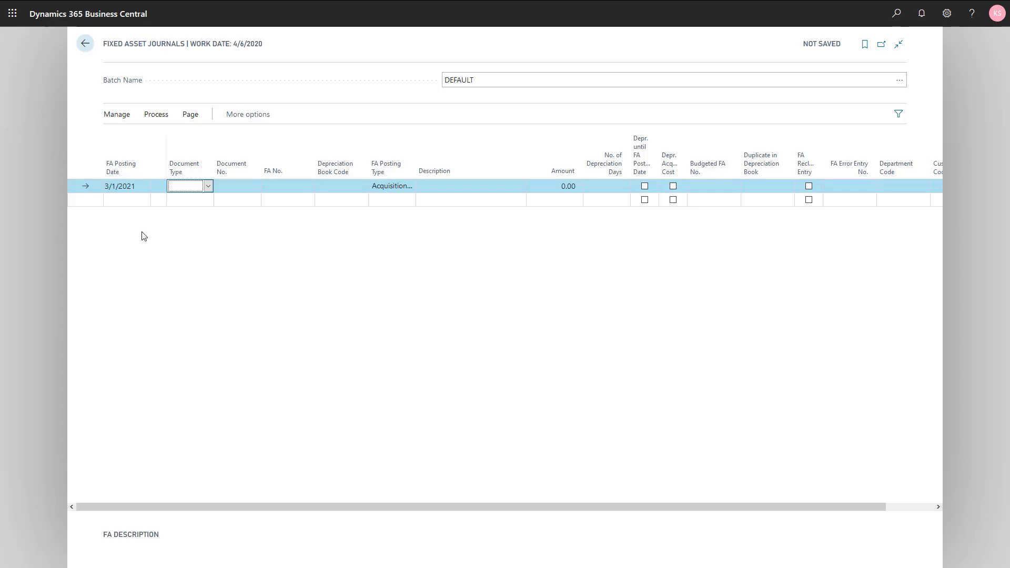
key(Tab)
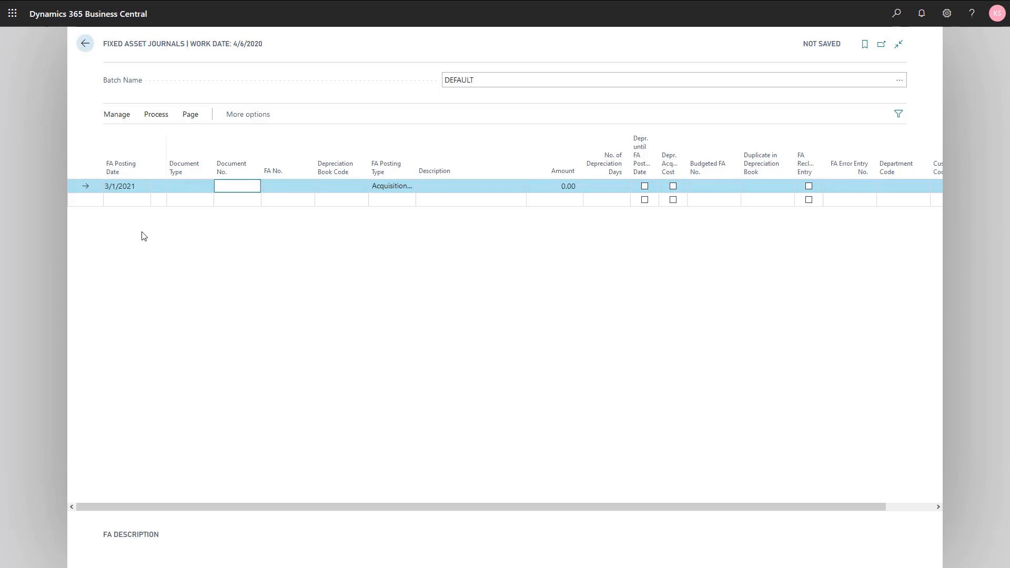
text(B001)
key(Tab)
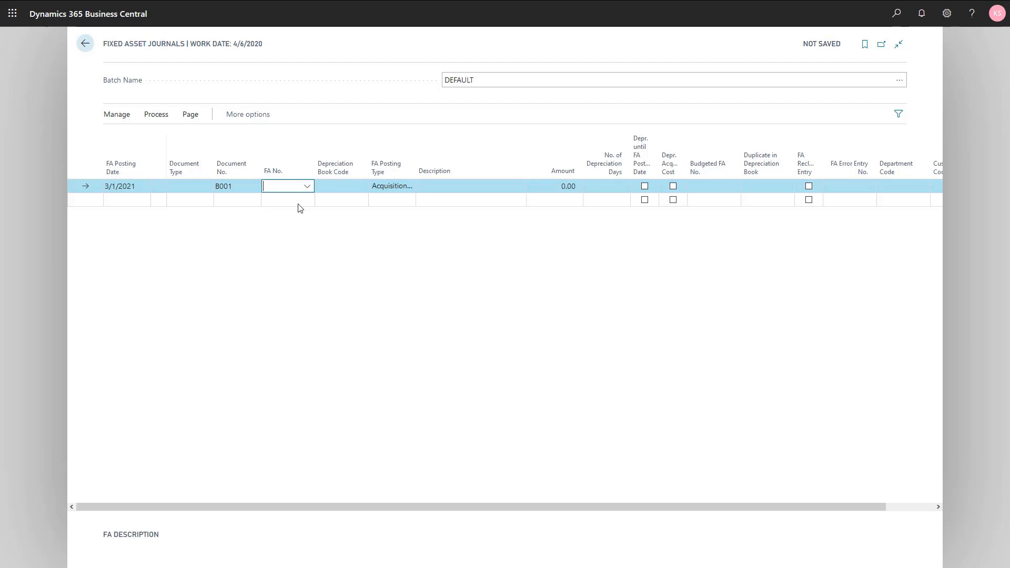
Assign fixed asset FA000200, Forklift truck budget, to the journal line and set its amount to 26,500
click(307, 187)
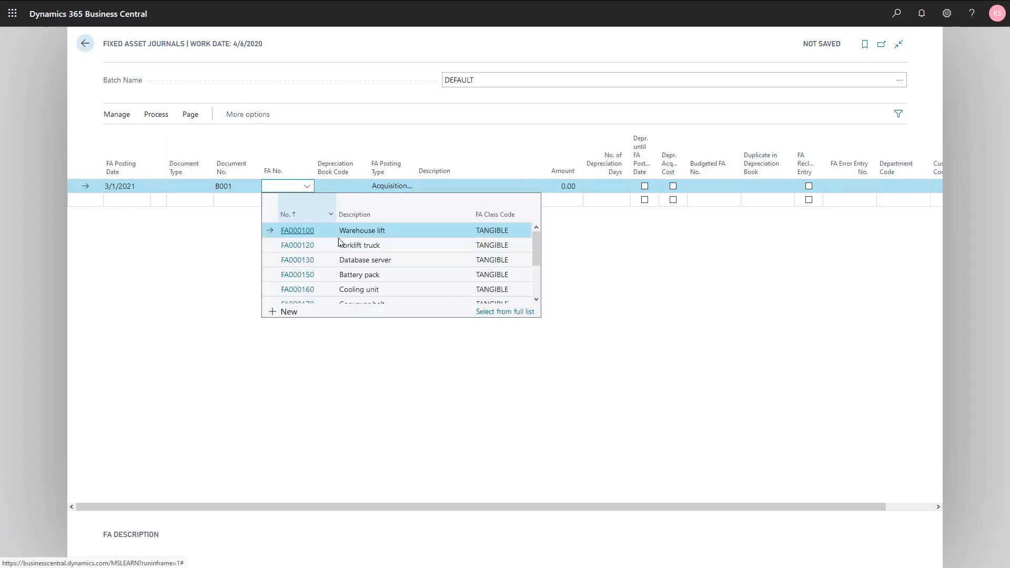
scroll(362, 272, down, 2)
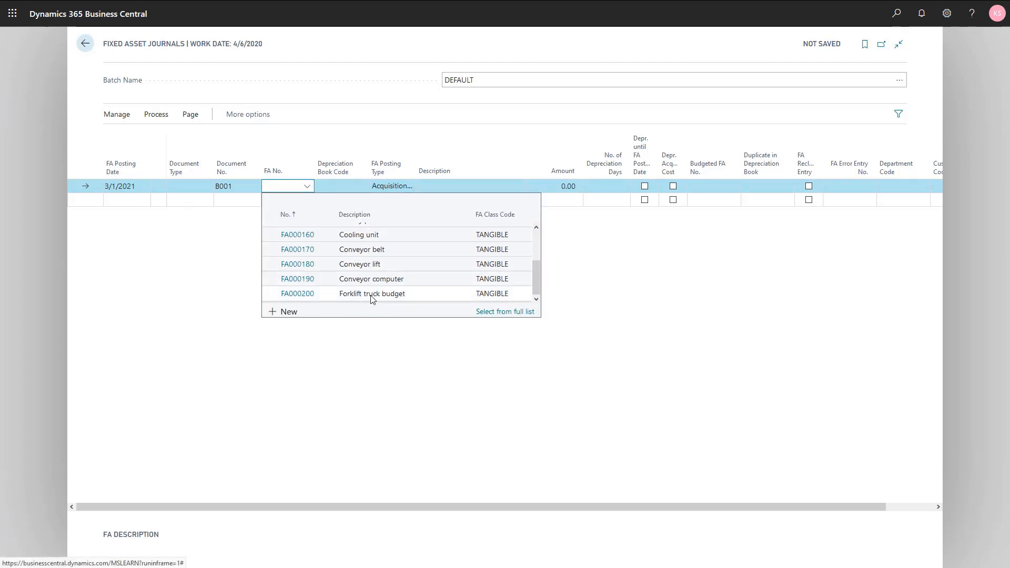
click(370, 295)
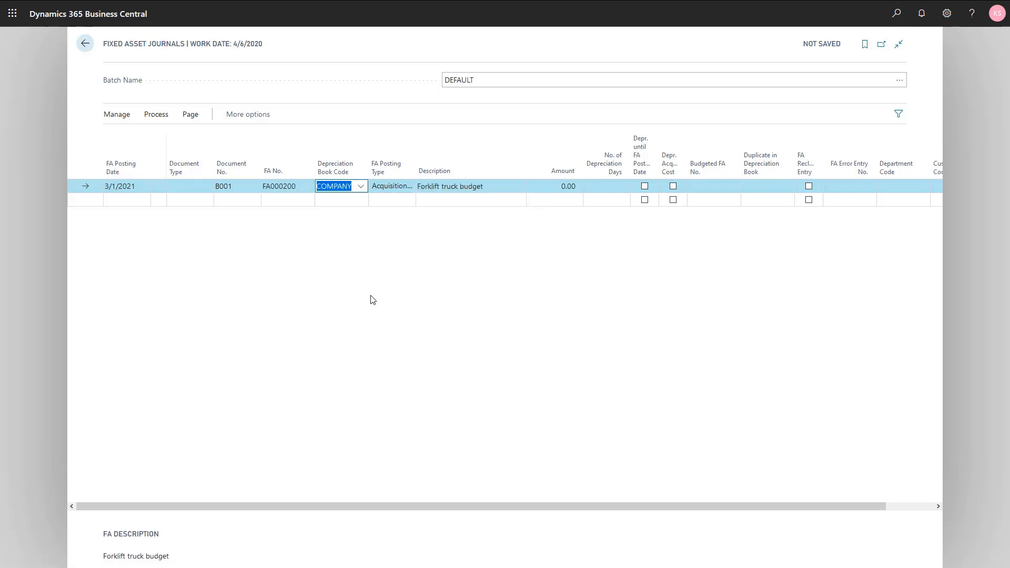
key(Tab)
key(Tab)
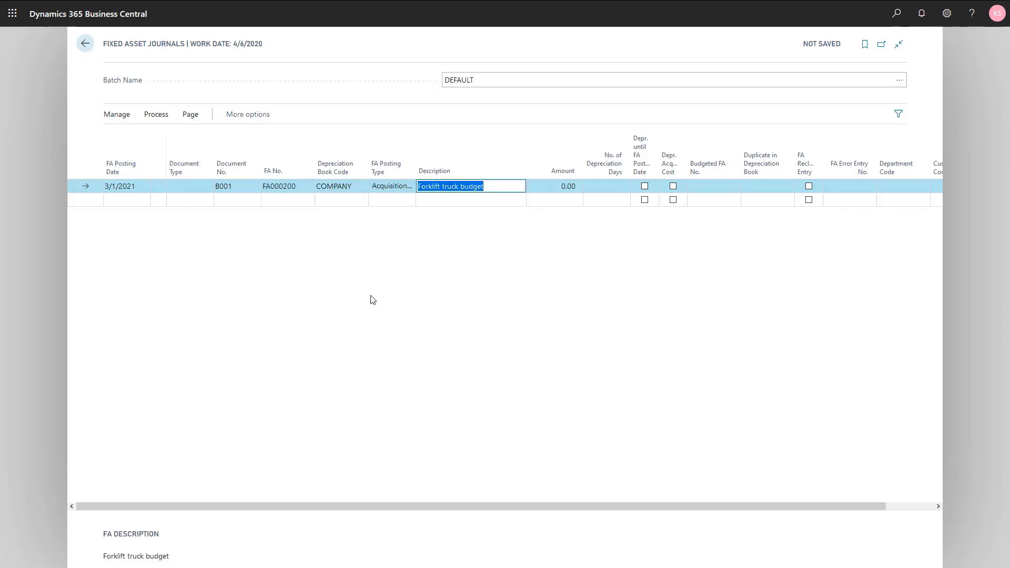
key(Tab)
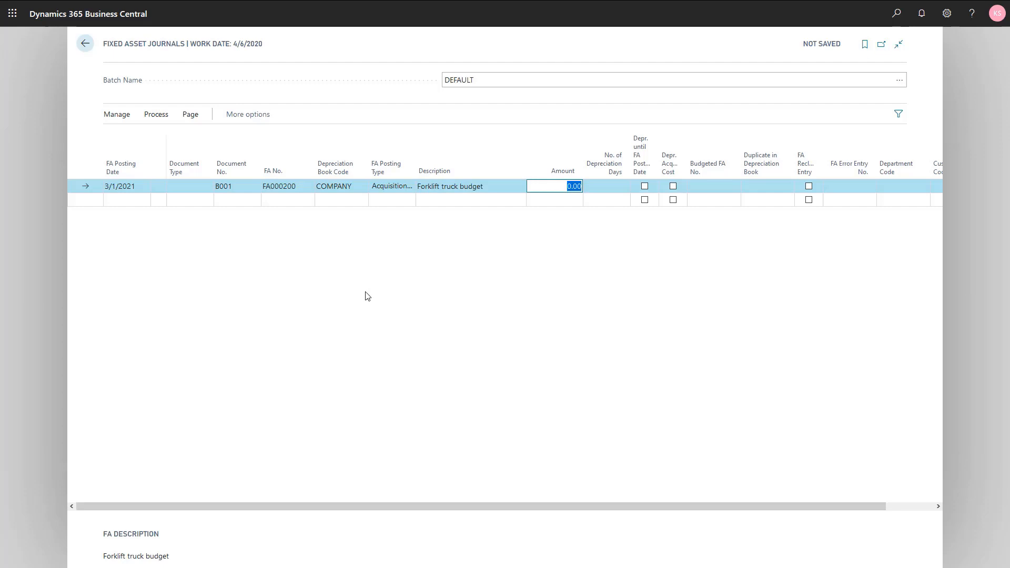
text(26,5)
text(0)
text(0)
key(Tab)
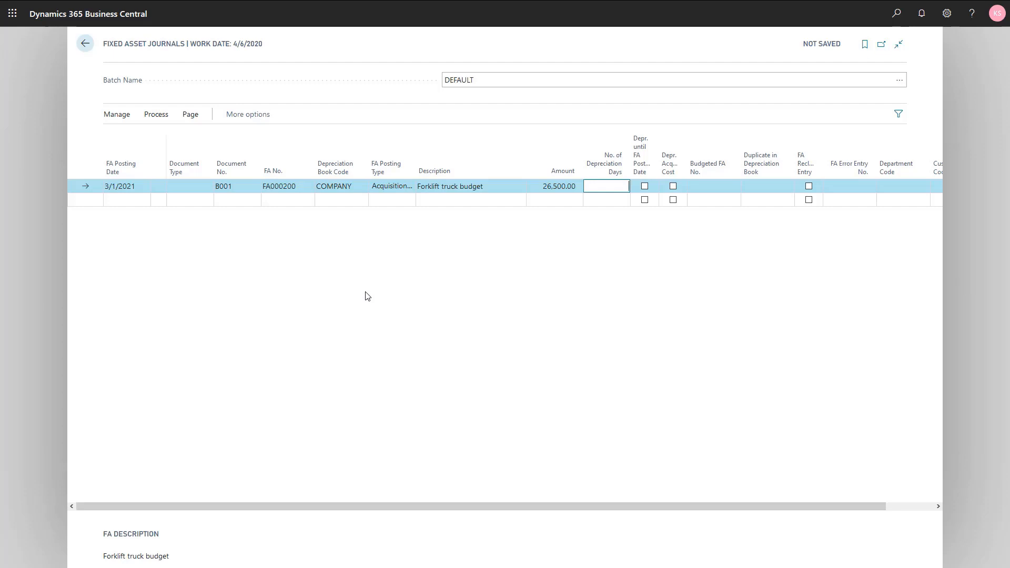
Post the fixed asset journal and close it
click(153, 120)
click(136, 141)
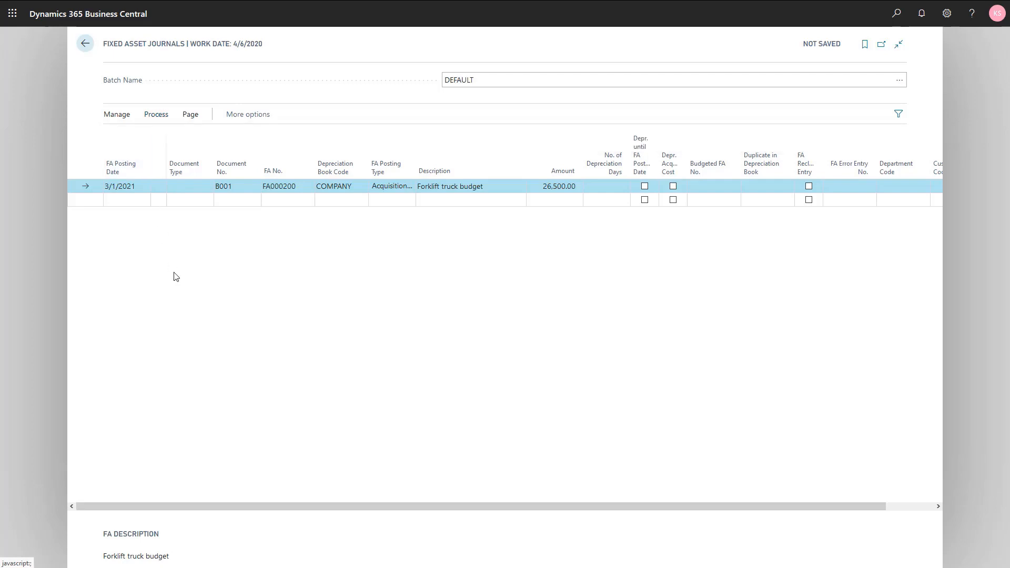
click(548, 319)
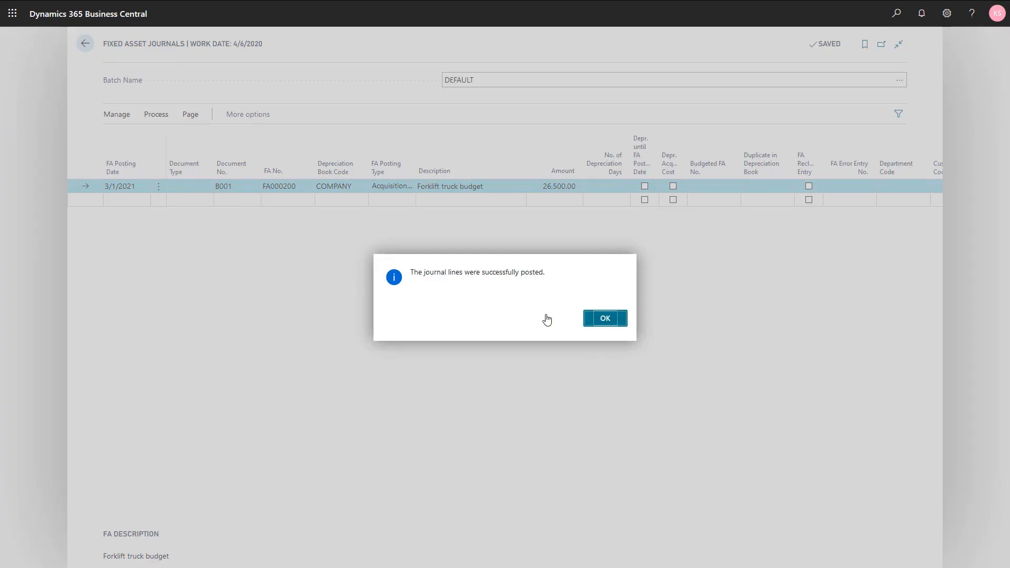
click(612, 324)
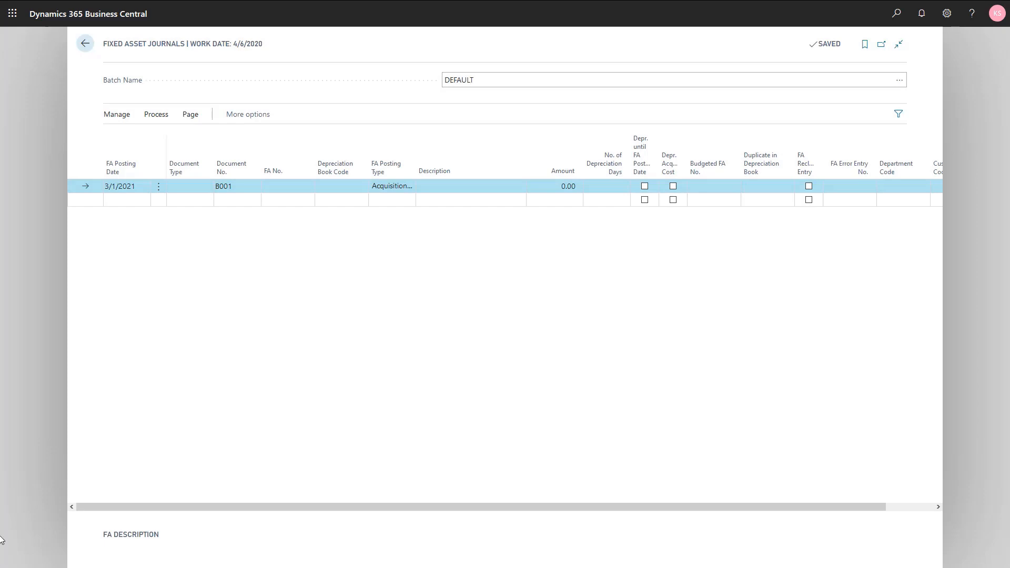
key(Escape)
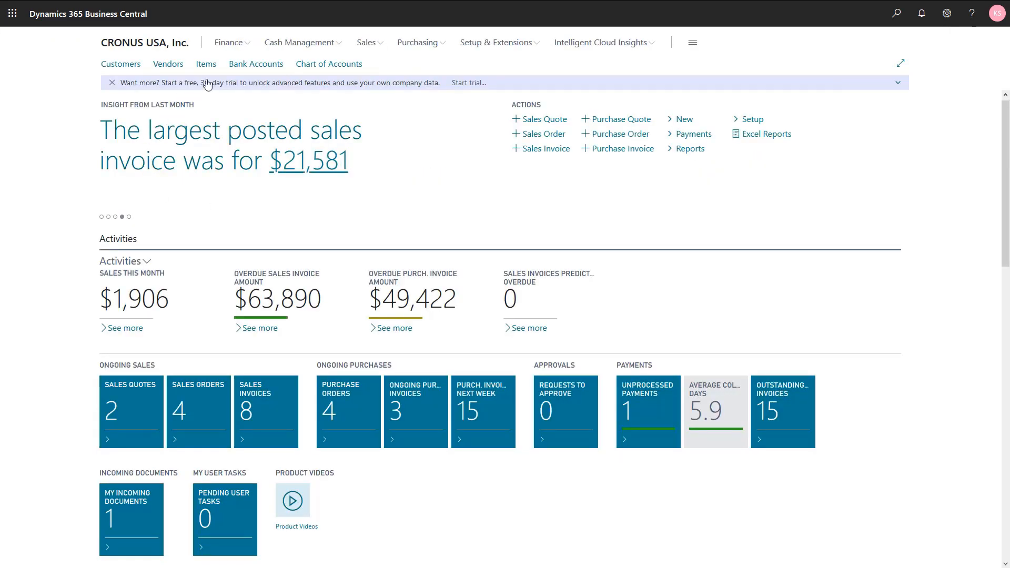
Open the FA000200 Forklift truck budget card from the Fixed Assets list
click(226, 43)
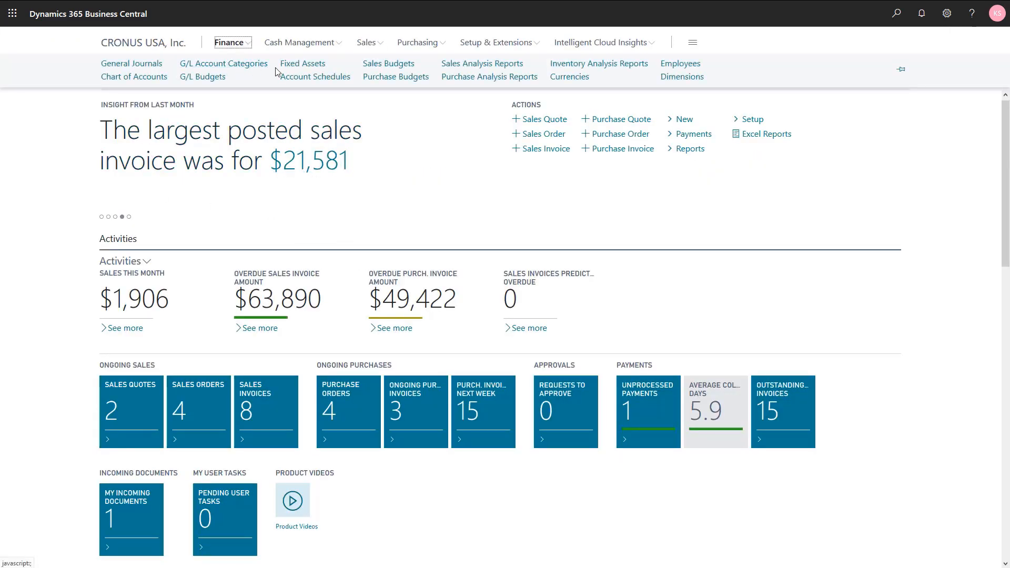
click(291, 70)
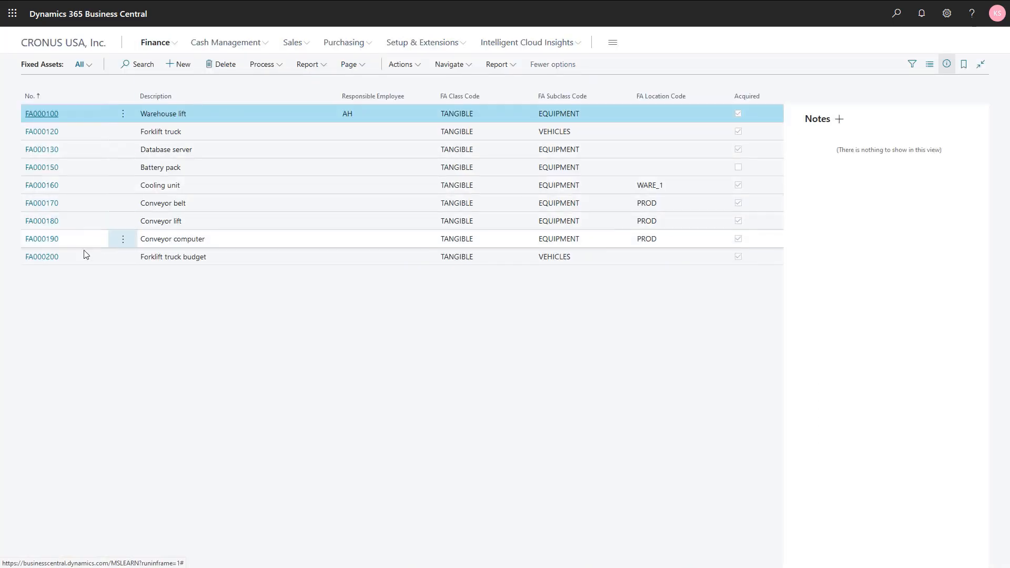
click(50, 258)
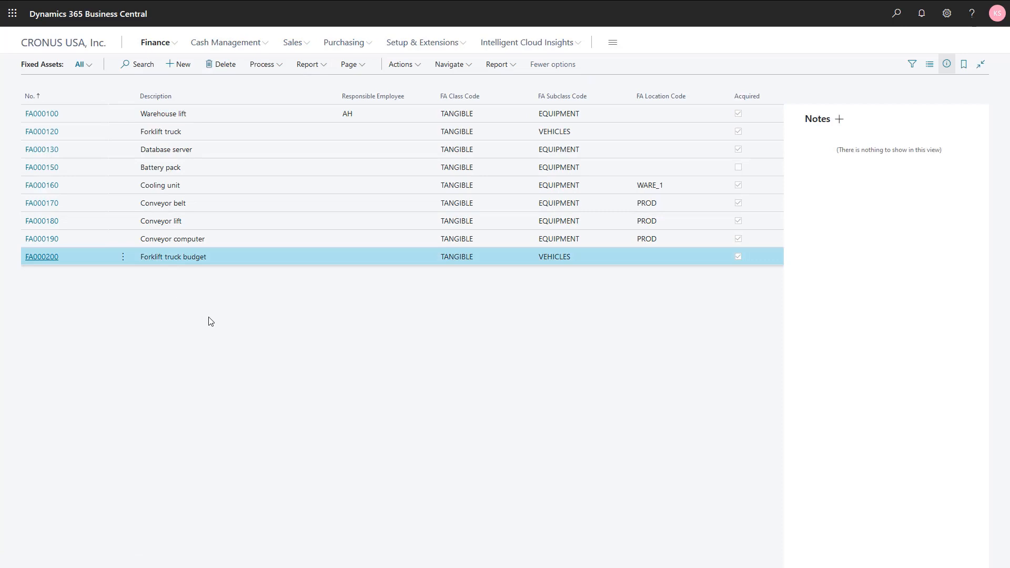